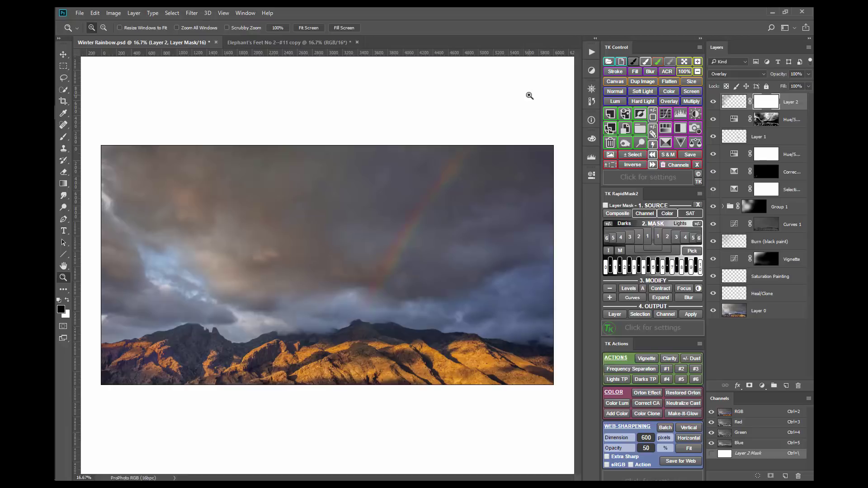
Generate the composite Lum Lock and Rapid Mask channels for Winter Rainbow.psd.
click(615, 215)
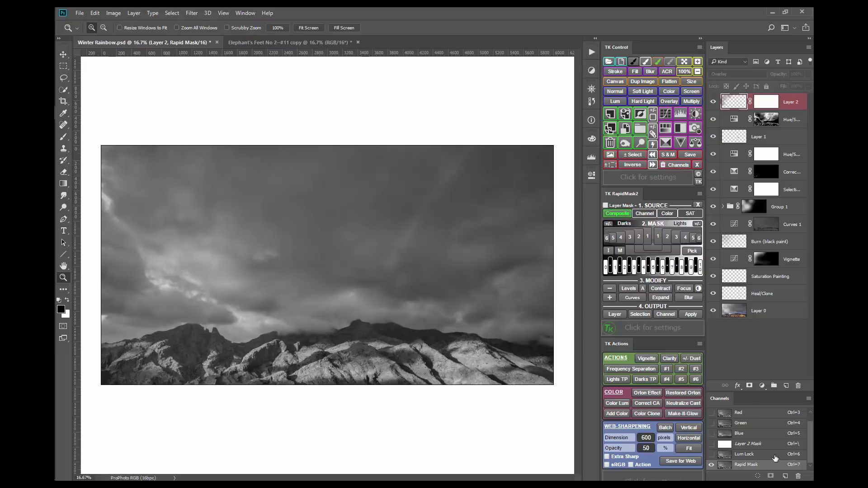
Add a Selective Color adjustment layer above Layer 2 from the TK Control panel.
click(663, 142)
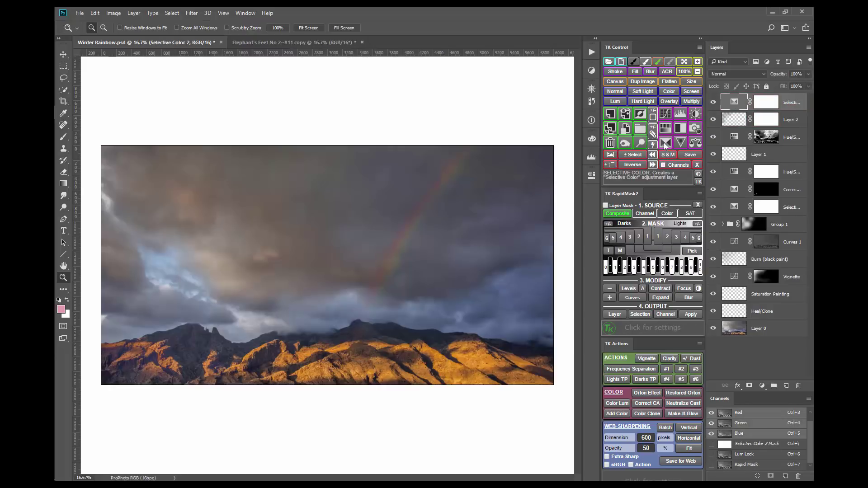
Set the Selective Color Blacks to +100% Black and target the layer's mask.
click(593, 174)
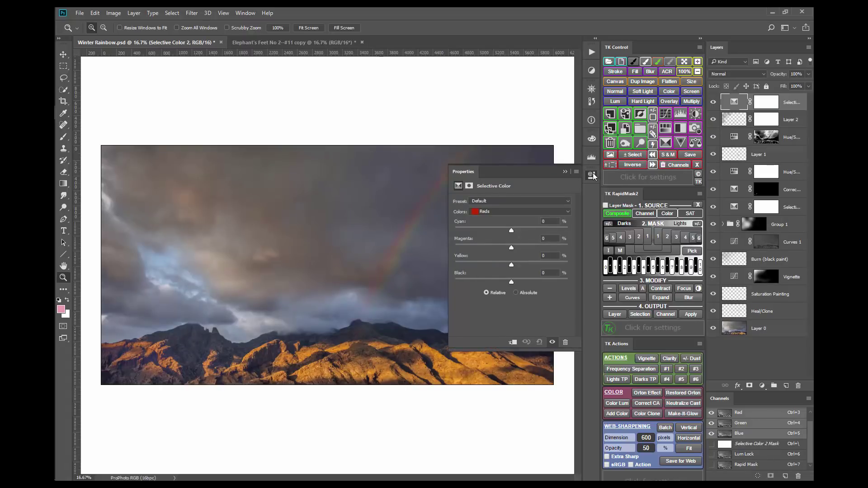
click(513, 209)
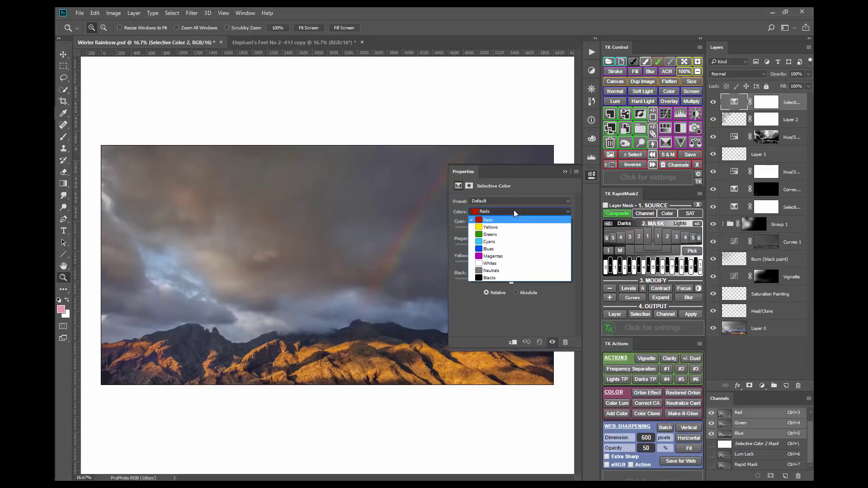
click(492, 278)
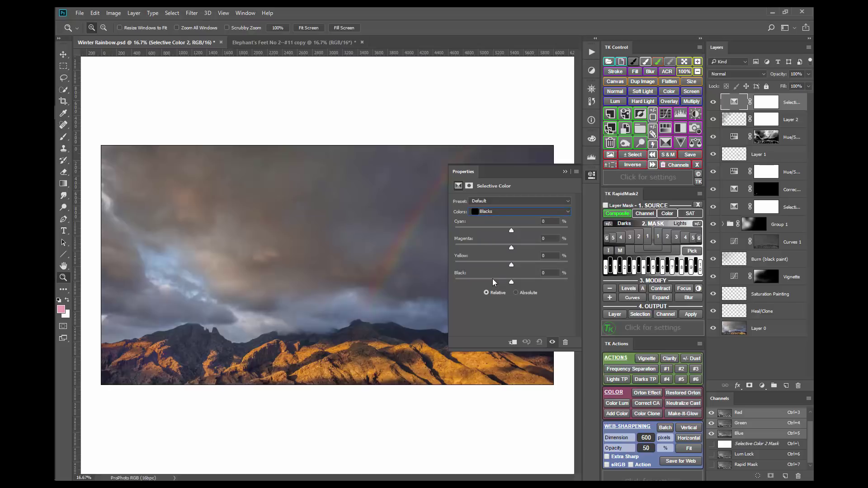
drag(511, 281, 572, 284)
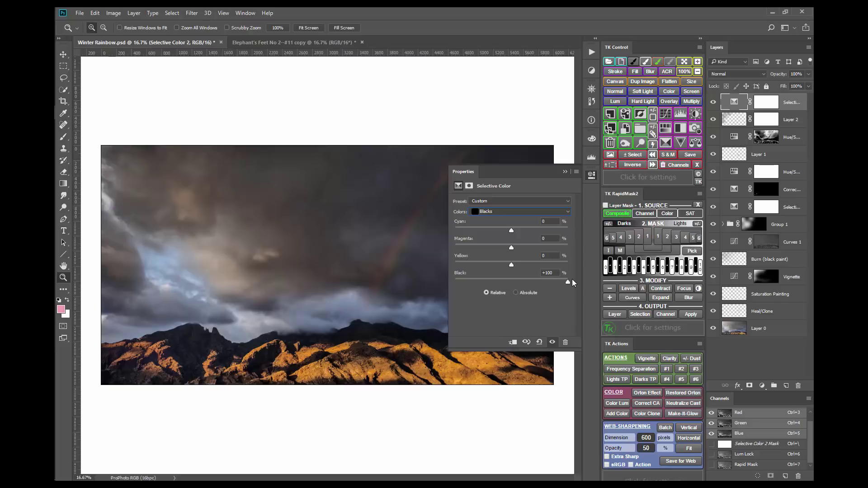
key(ctrl+backslash)
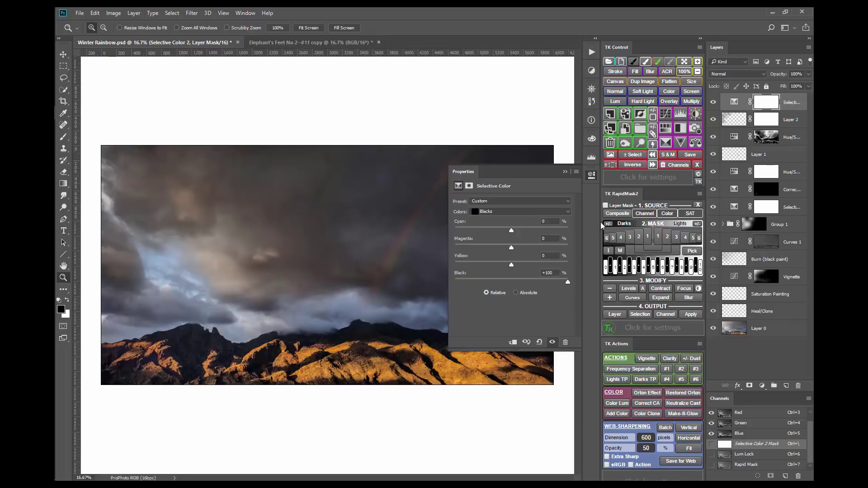
Load a Darks-1 luminosity mask into the Selective Color layer's mask via RapidMask2.
click(590, 176)
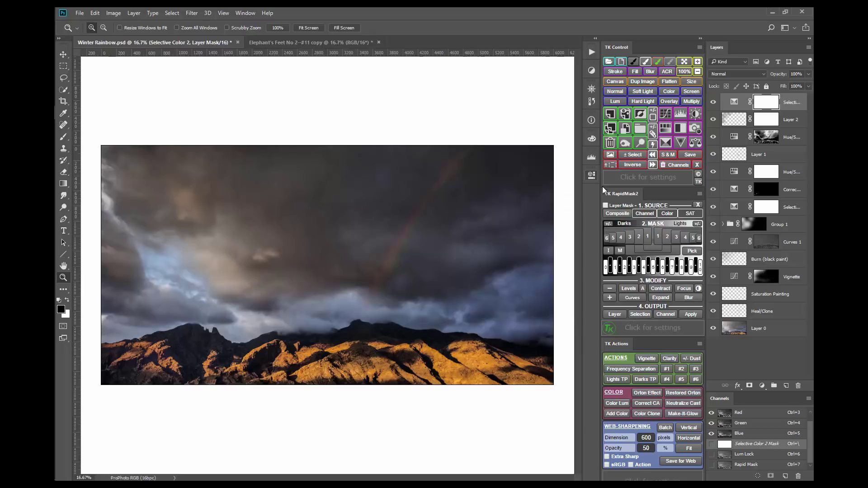
click(624, 206)
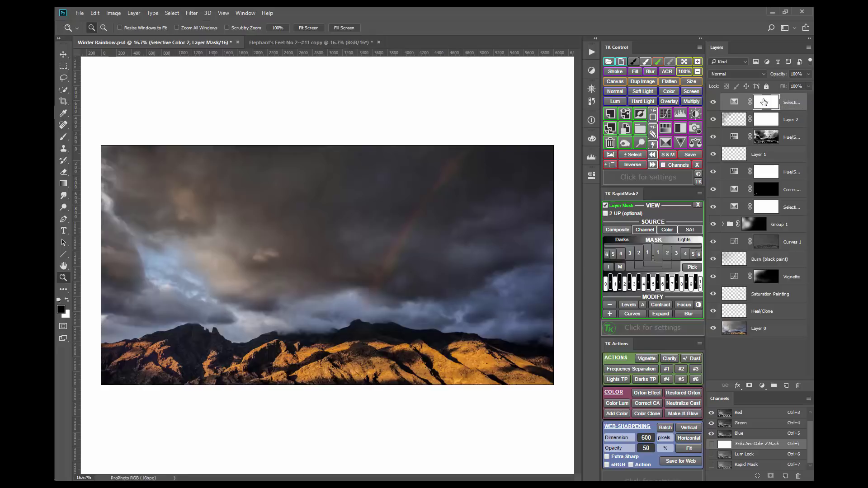
click(647, 253)
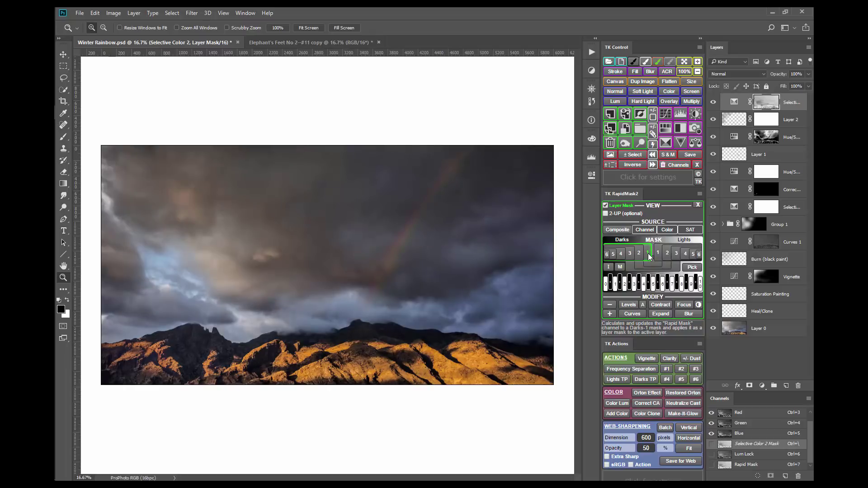
Compare Darks-2 and Darks-3 masks on the layer, settling back on Darks-2.
click(639, 253)
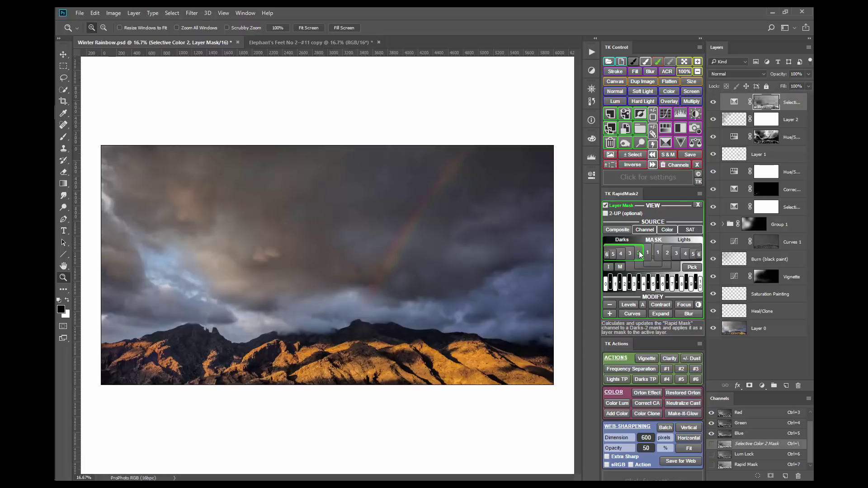
click(631, 253)
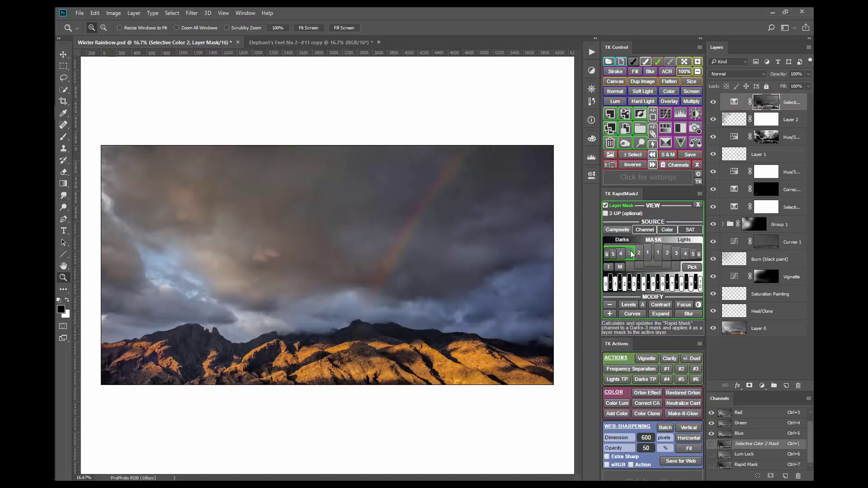
click(639, 254)
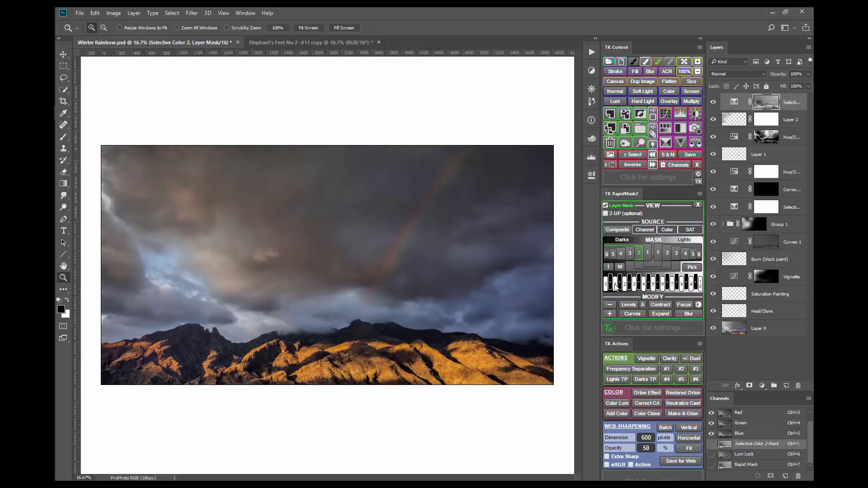
Switch to a Midtones mask, widening it to Midtones-3, and open Pick for tone sampling.
click(654, 264)
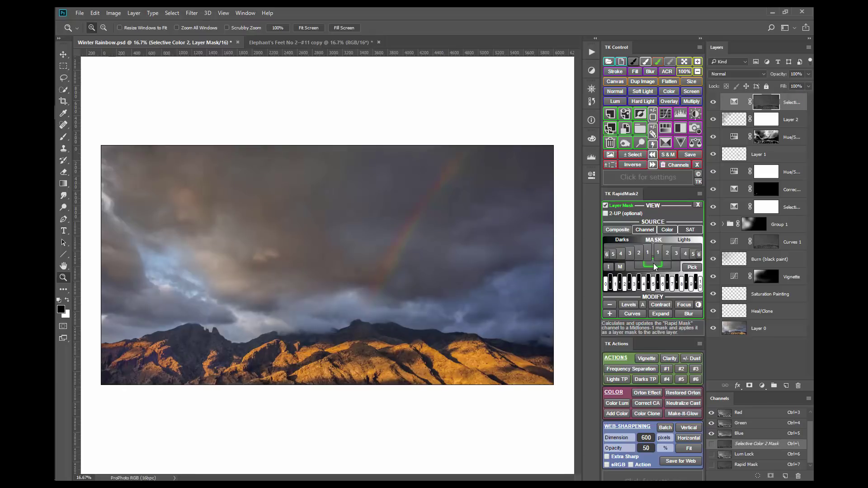
click(641, 267)
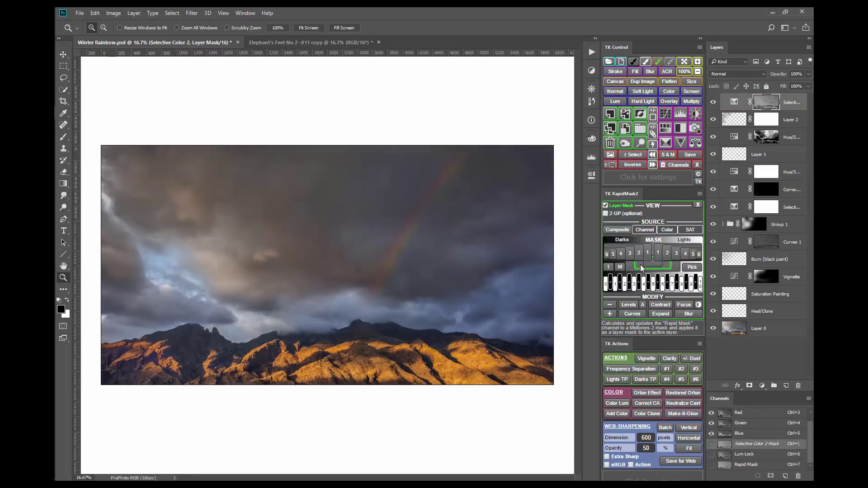
click(630, 267)
click(630, 267)
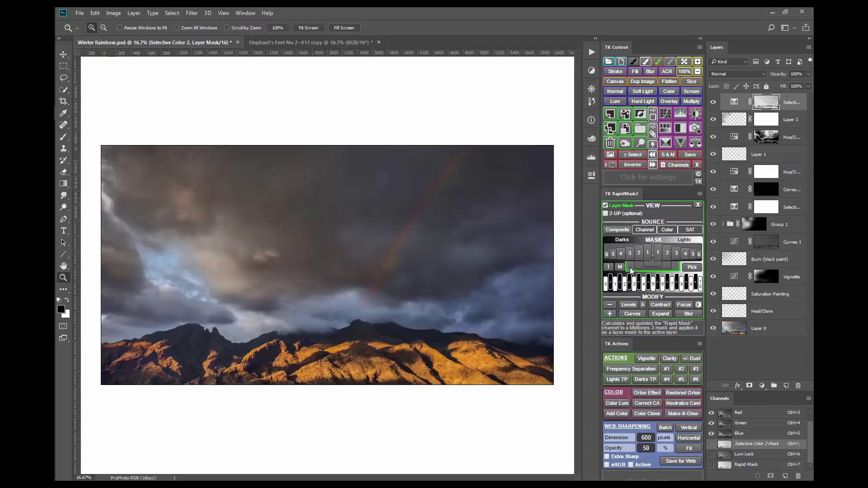
click(694, 270)
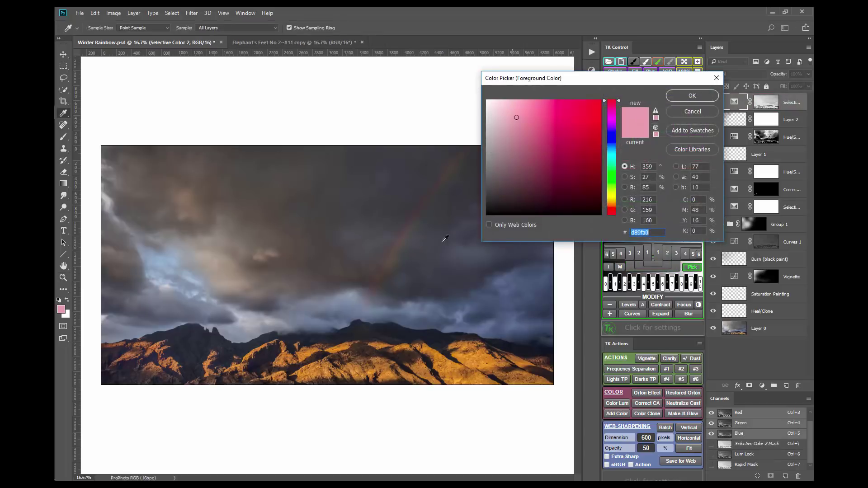
Sample the dark grey sky tone #302f2e and confirm it to build a Zone 3 mask.
click(316, 206)
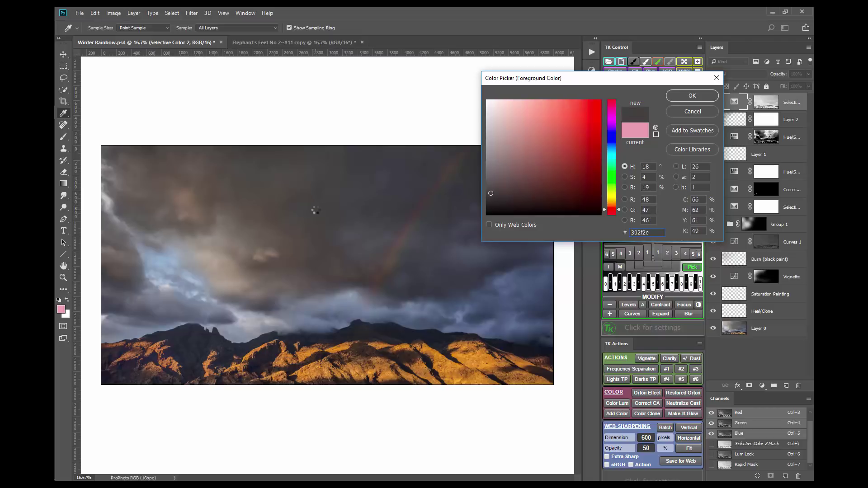
click(677, 95)
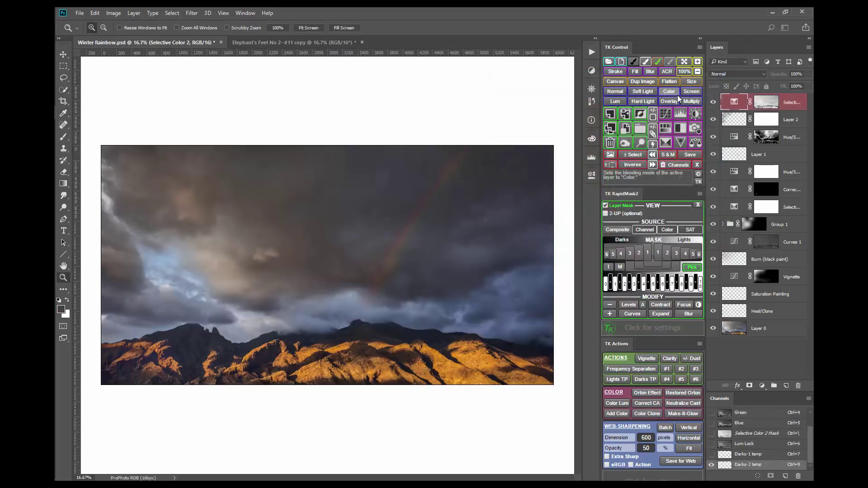
Compare Zone 4, Zone 2 and Zone 5 masks, settling on Zone 4.
click(643, 284)
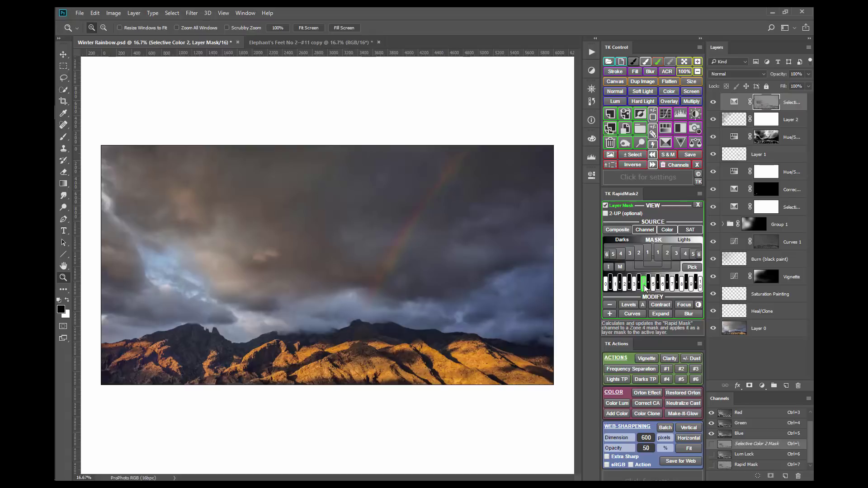
click(624, 285)
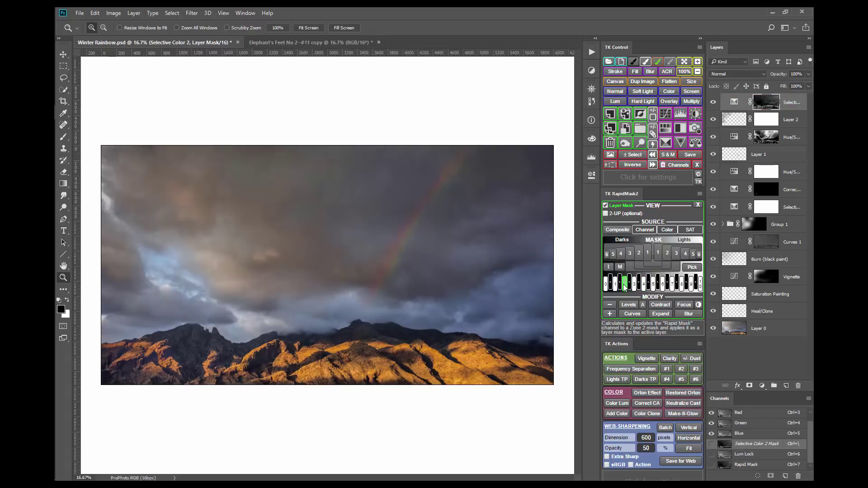
click(653, 285)
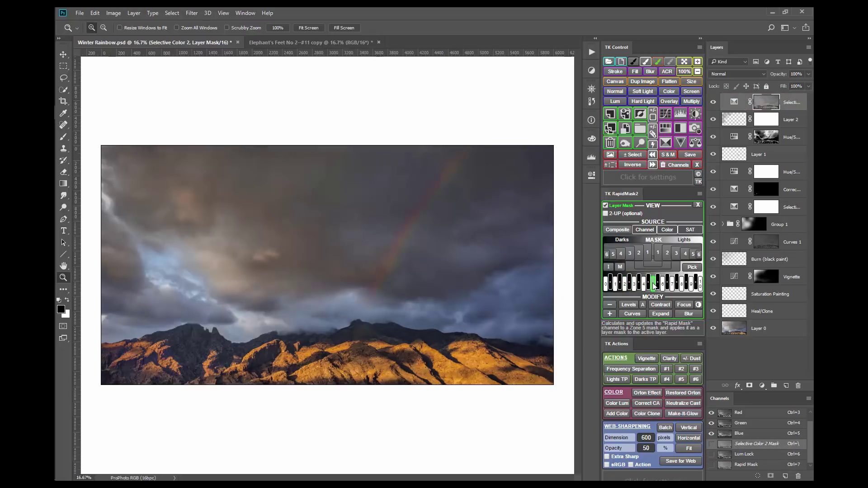
click(644, 283)
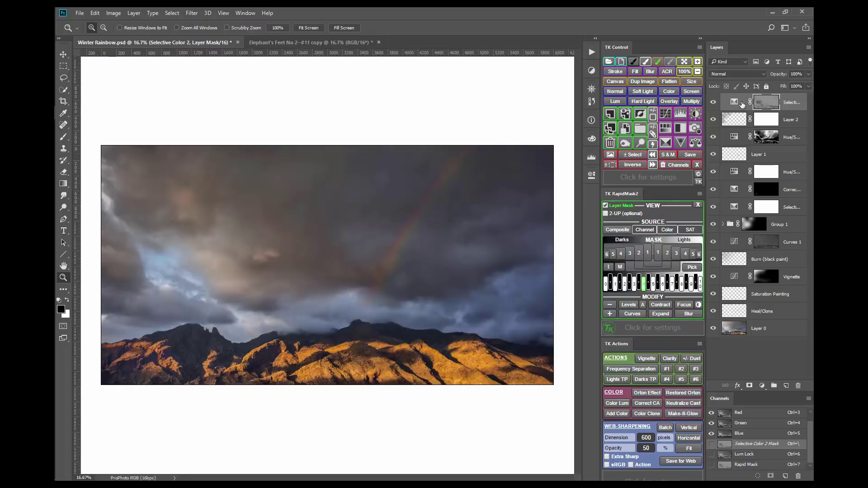
Toggle the Selective Color layer and its mask off and on to compare, then switch to Elephant's Feet.
click(712, 104)
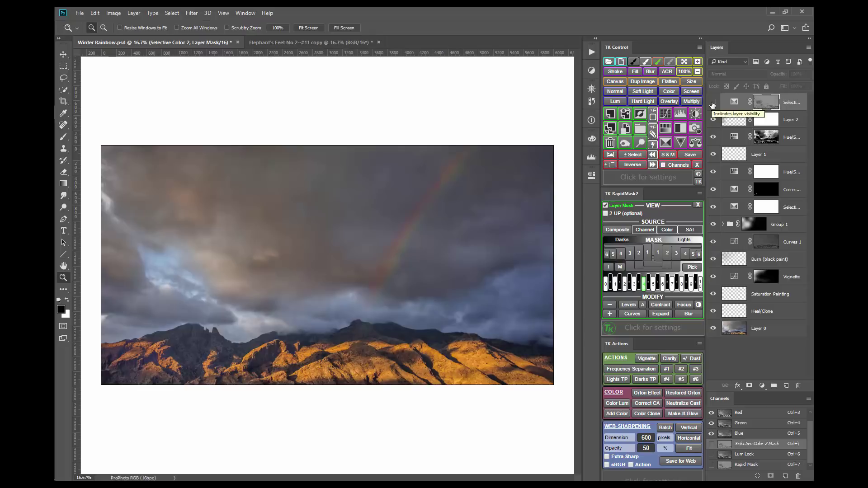
click(712, 105)
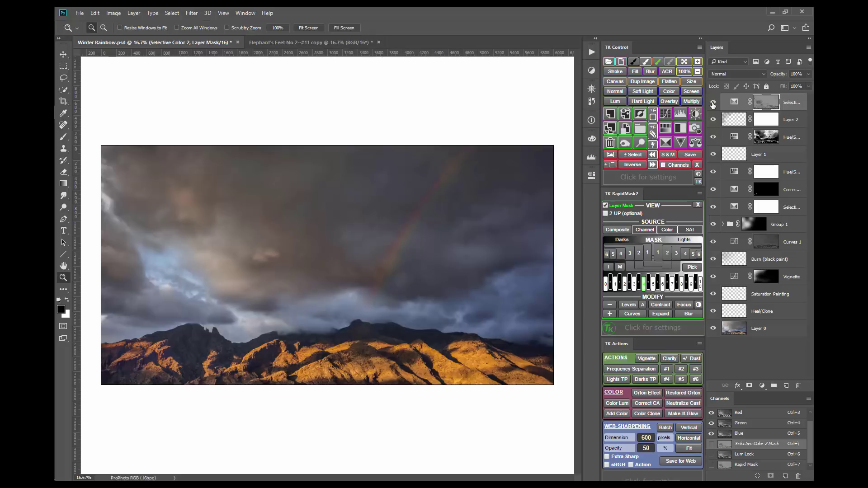
shift+click(761, 104)
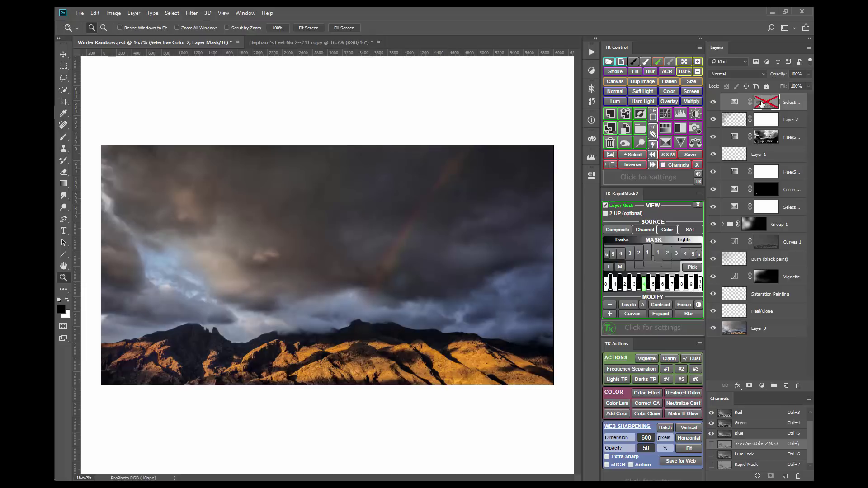
shift+click(761, 104)
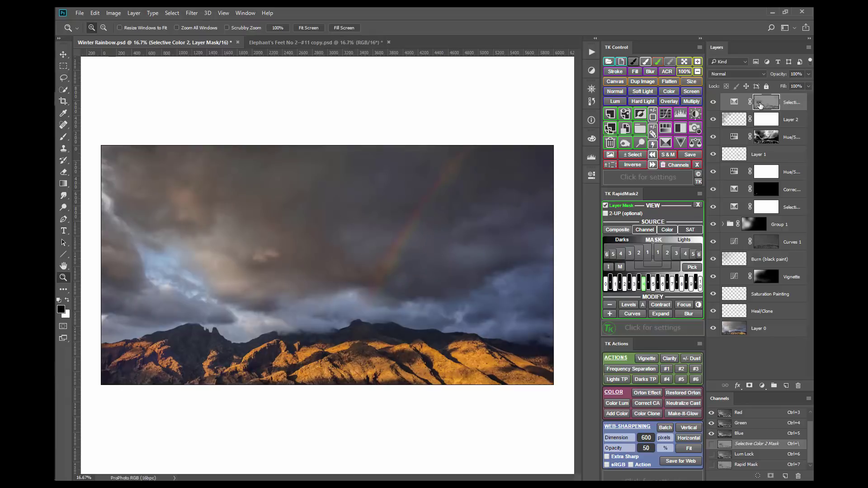
click(313, 42)
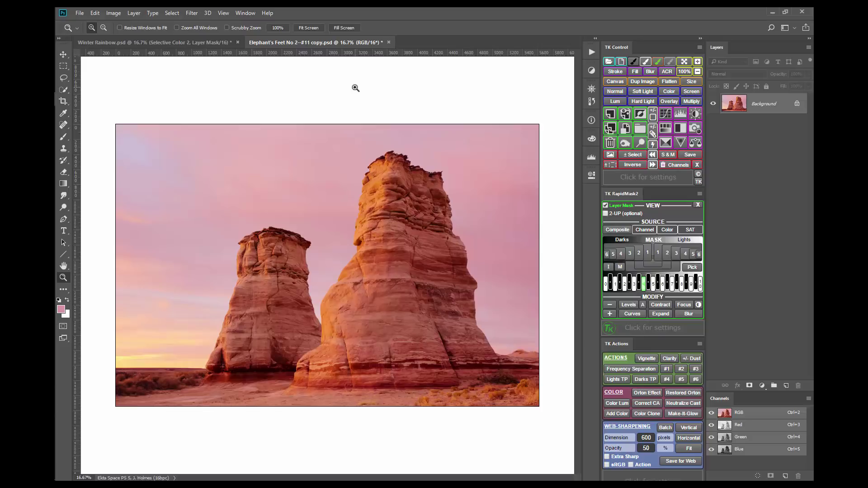
Build a composite Rapid Mask for Elephant's Feet and add a Selective Color 1 layer.
click(621, 205)
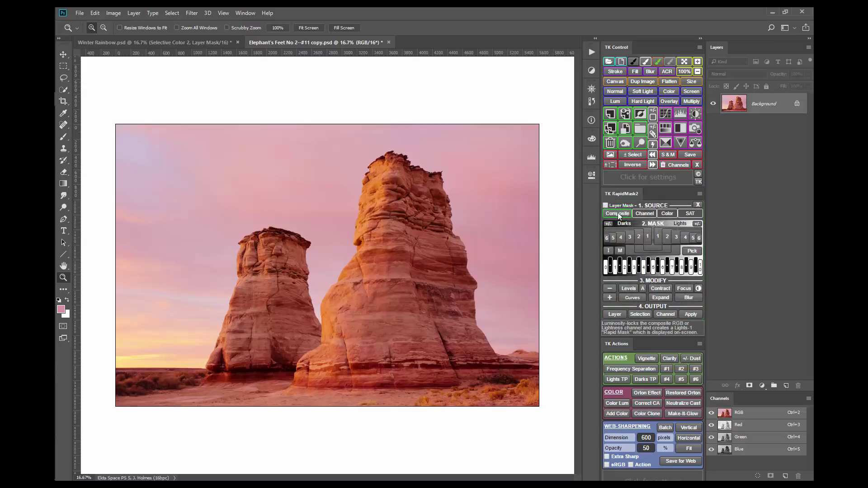
click(617, 212)
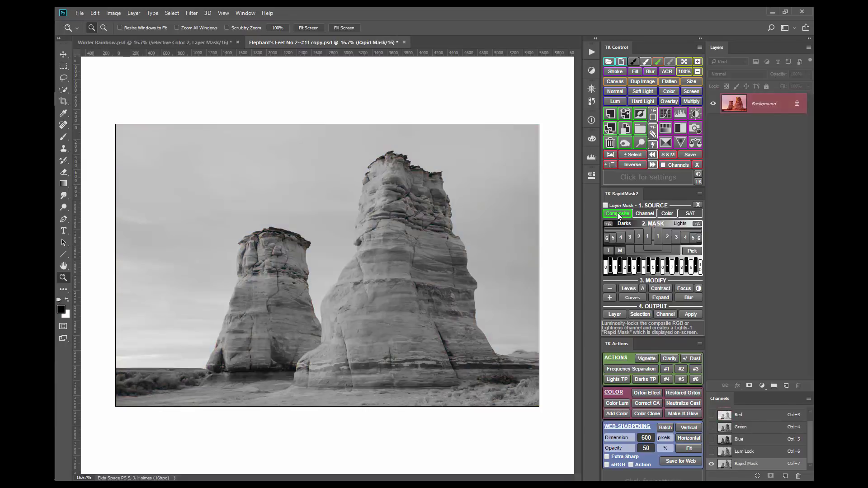
click(666, 141)
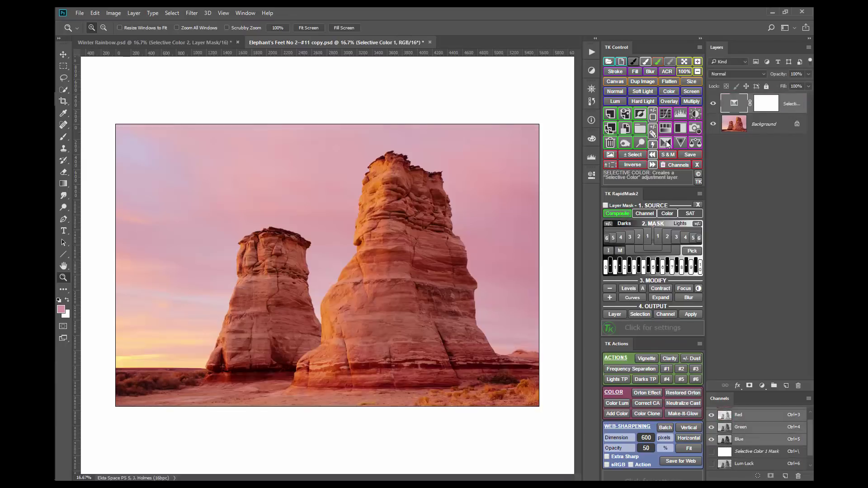
click(589, 175)
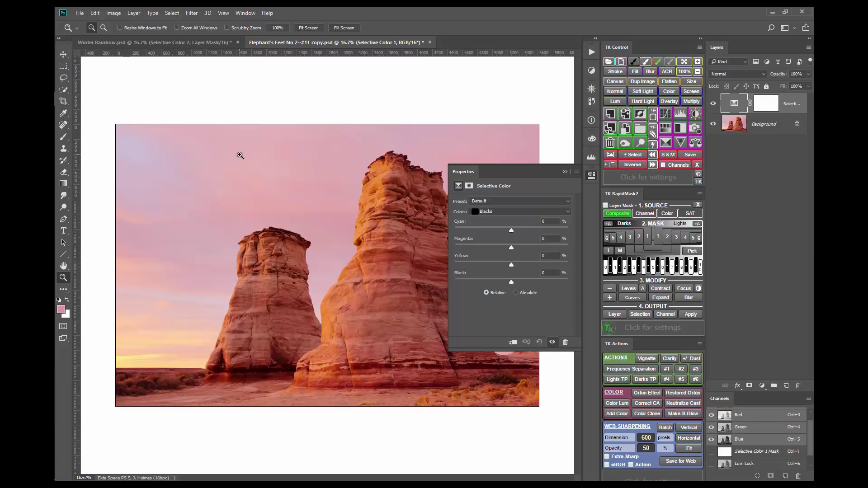
Set Selective Color Whites to +100% Black, then target the layer mask in RapidMask2.
click(500, 211)
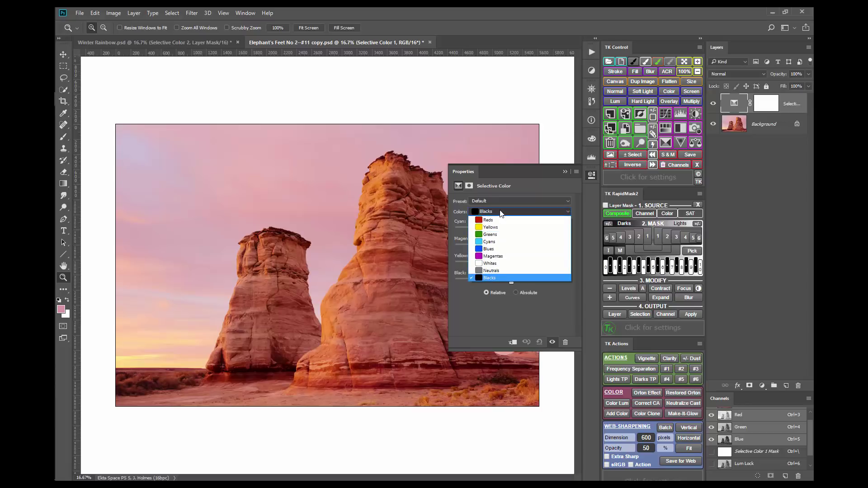
click(492, 263)
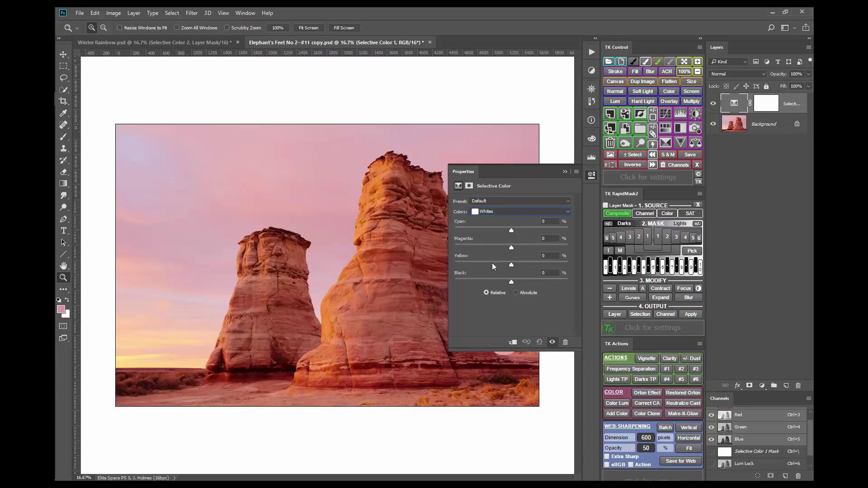
drag(510, 281, 578, 278)
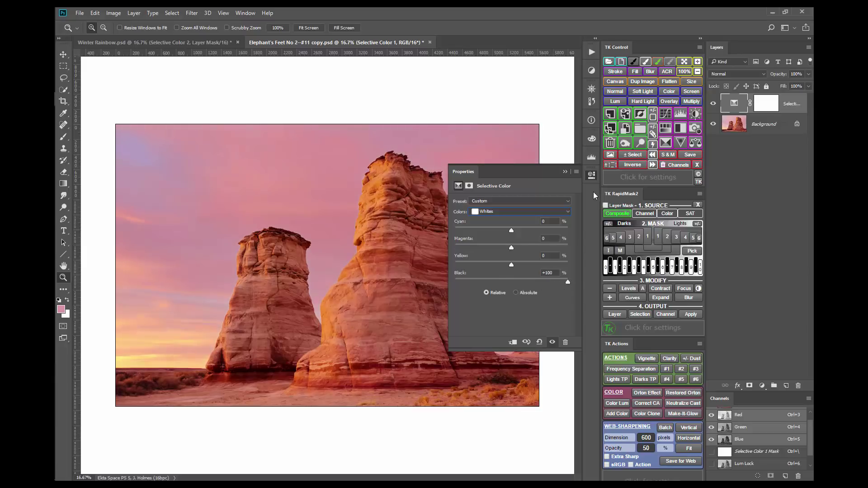
click(593, 174)
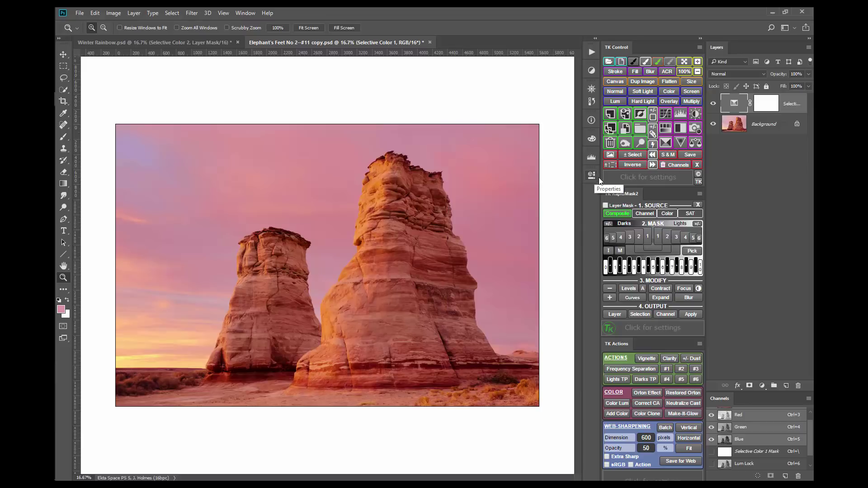
click(621, 205)
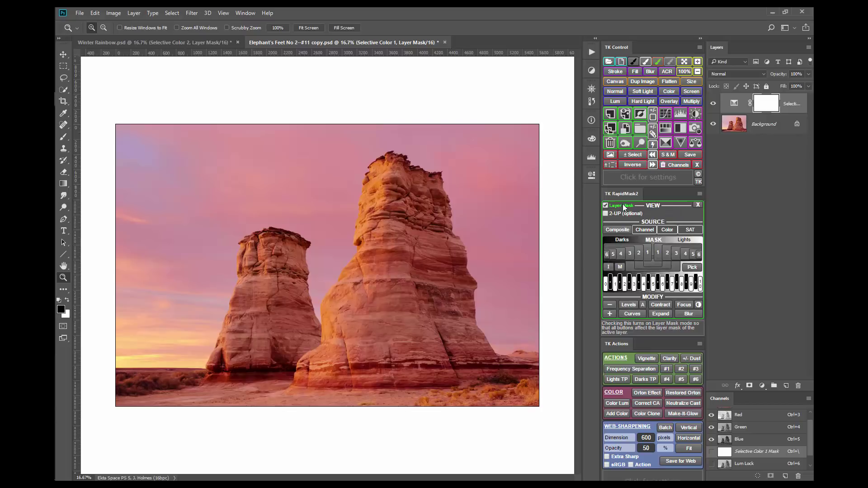
Try Lights 1 and Midtones 1 masks, then settle on the wider Midtones 3 mask in TK RapidMask2.
click(657, 252)
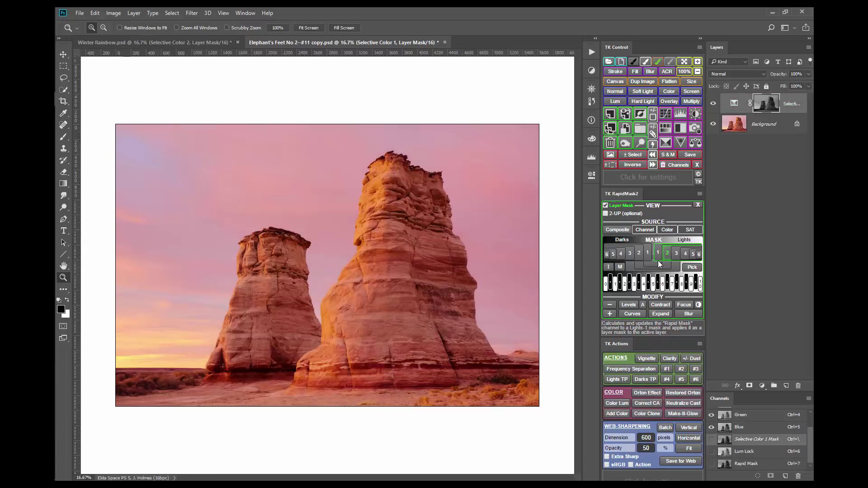
click(651, 262)
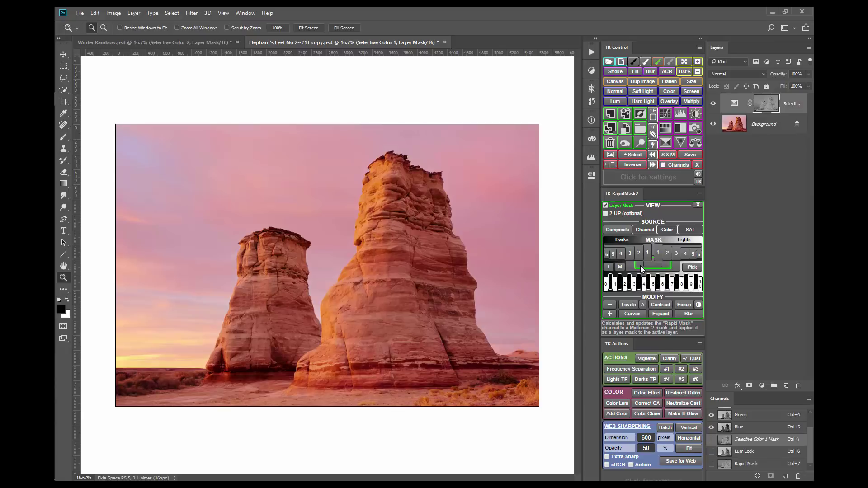
click(628, 264)
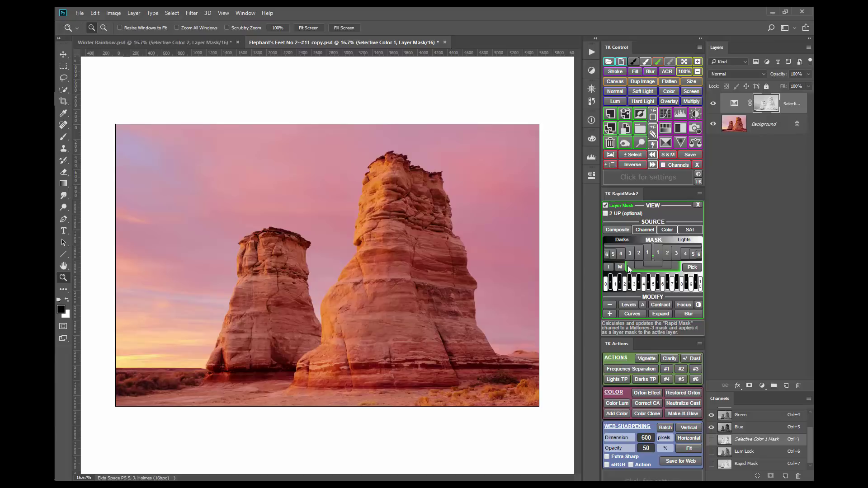
Build a trial layer mask from a colour sampled in the pink sky.
click(690, 266)
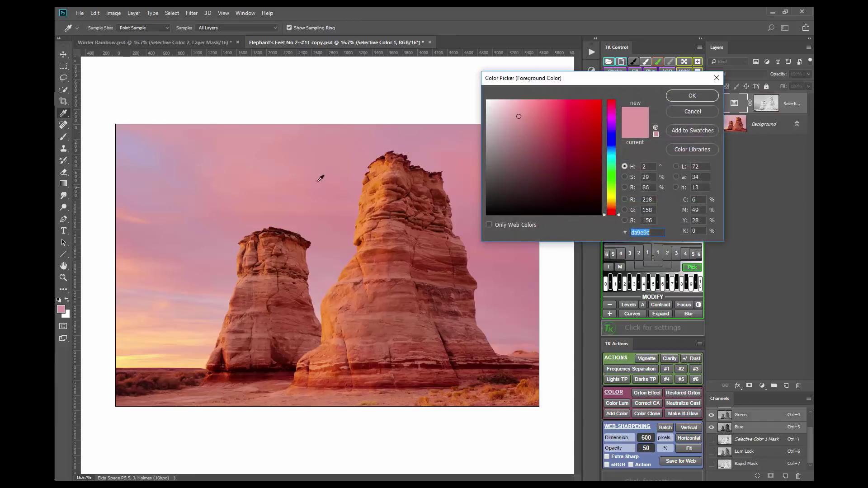
click(284, 153)
click(678, 95)
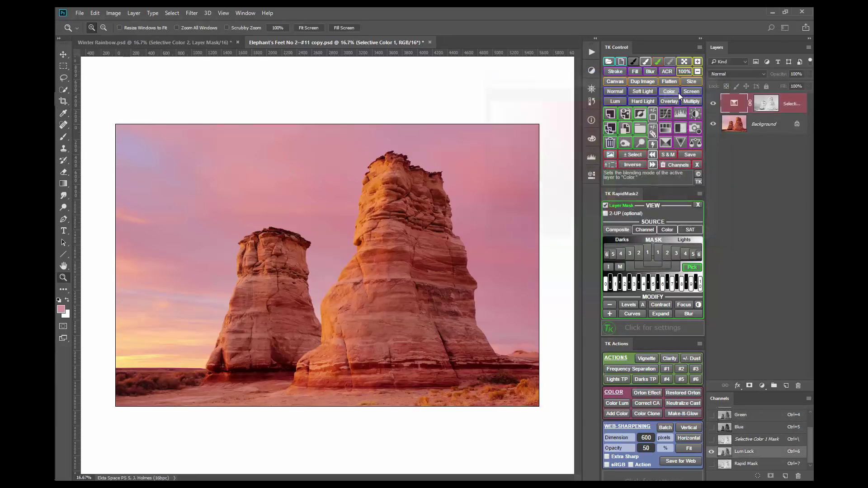
Try Zone 5 and Zone 7 masks, then return to the Midtones 3 mask.
click(652, 286)
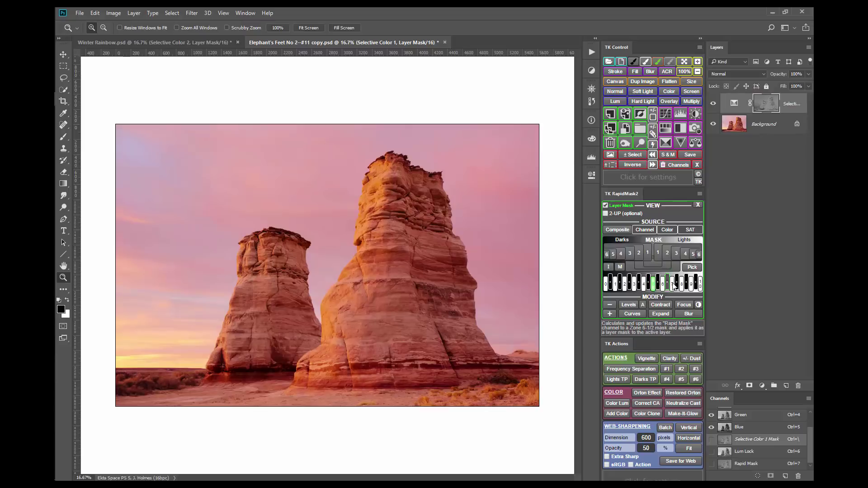
click(674, 284)
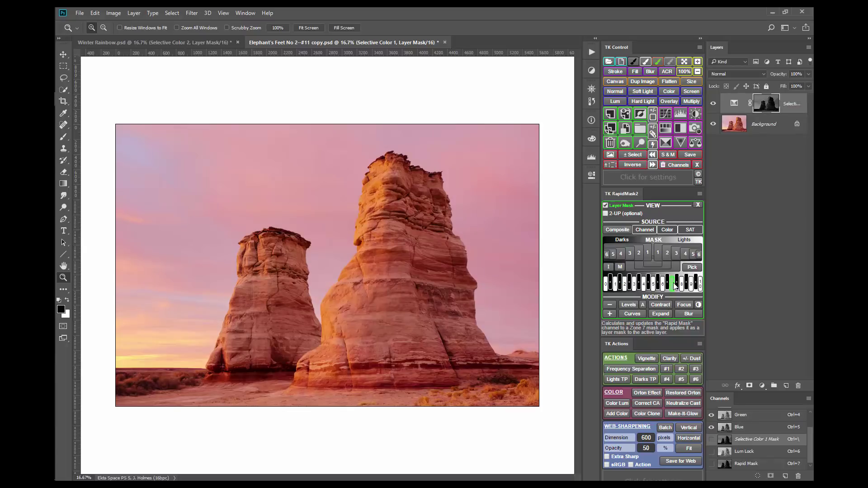
click(629, 268)
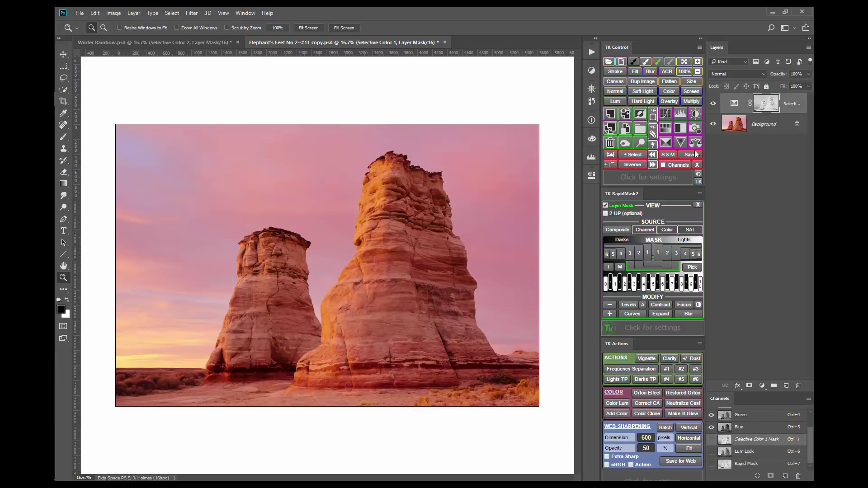
click(713, 106)
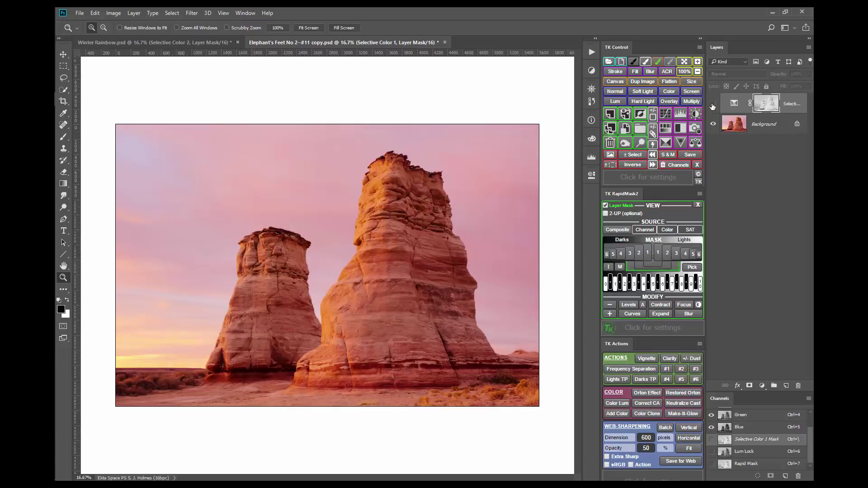
click(712, 106)
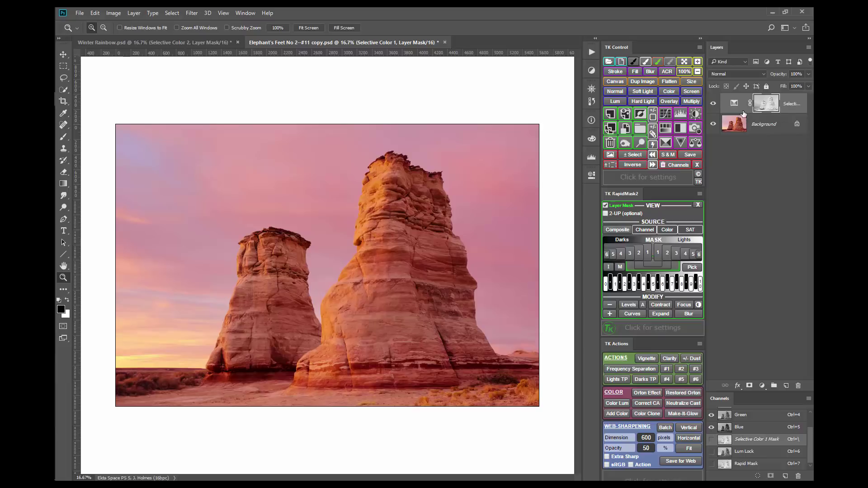
shift+click(767, 105)
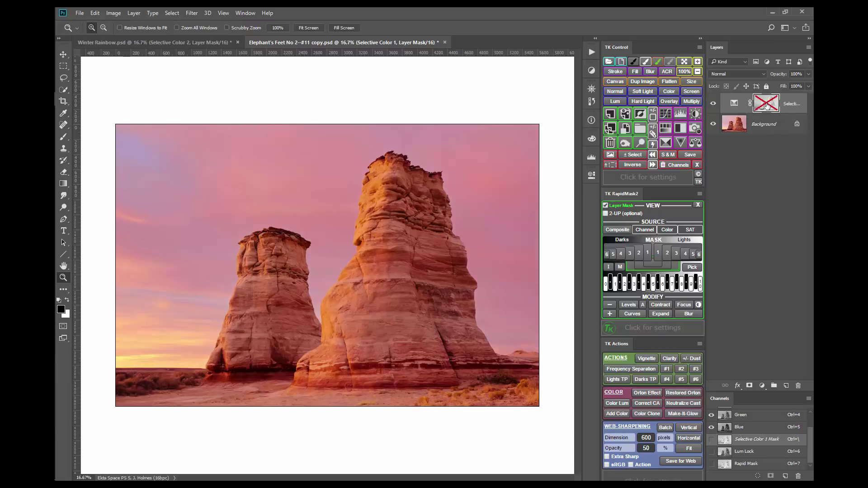
shift+click(767, 105)
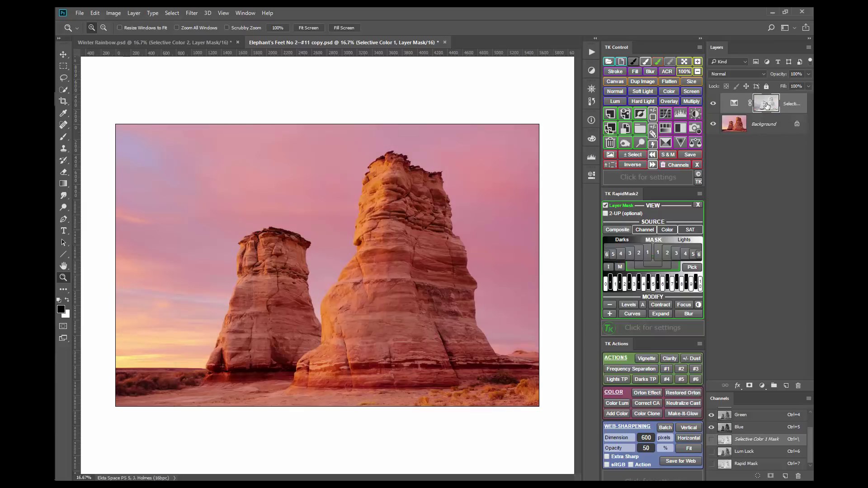